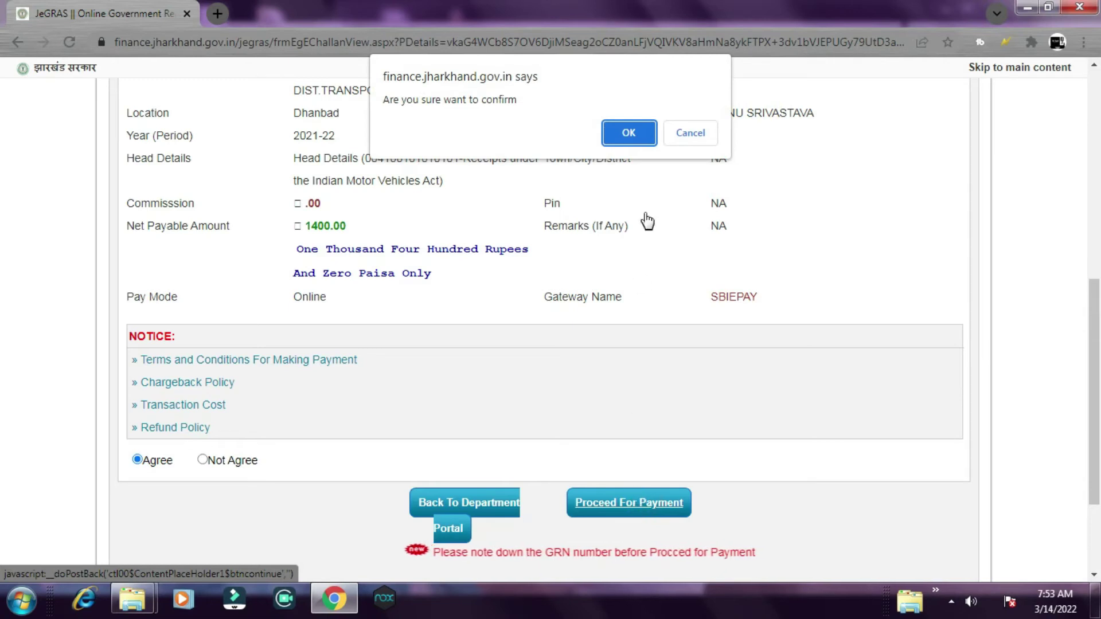
{"action": "left_click", "coordinate": [631, 136]}
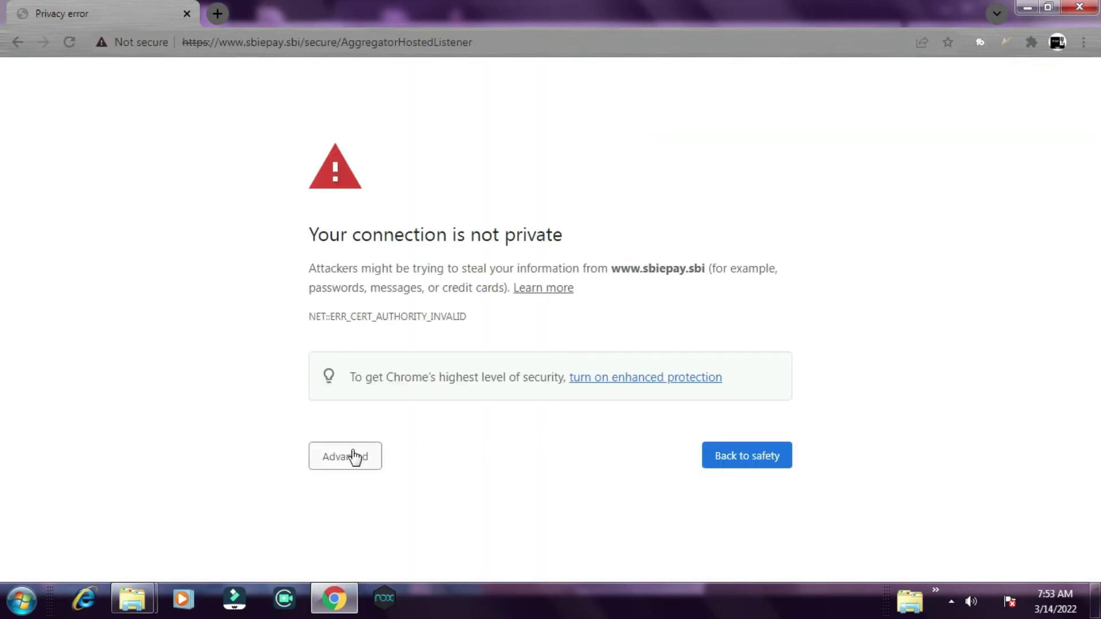
{"action": "left_click", "coordinate": [354, 457]}
{"action": "scroll", "coordinate": [352, 457], "scroll_direction": "down", "scroll_amount": 1}
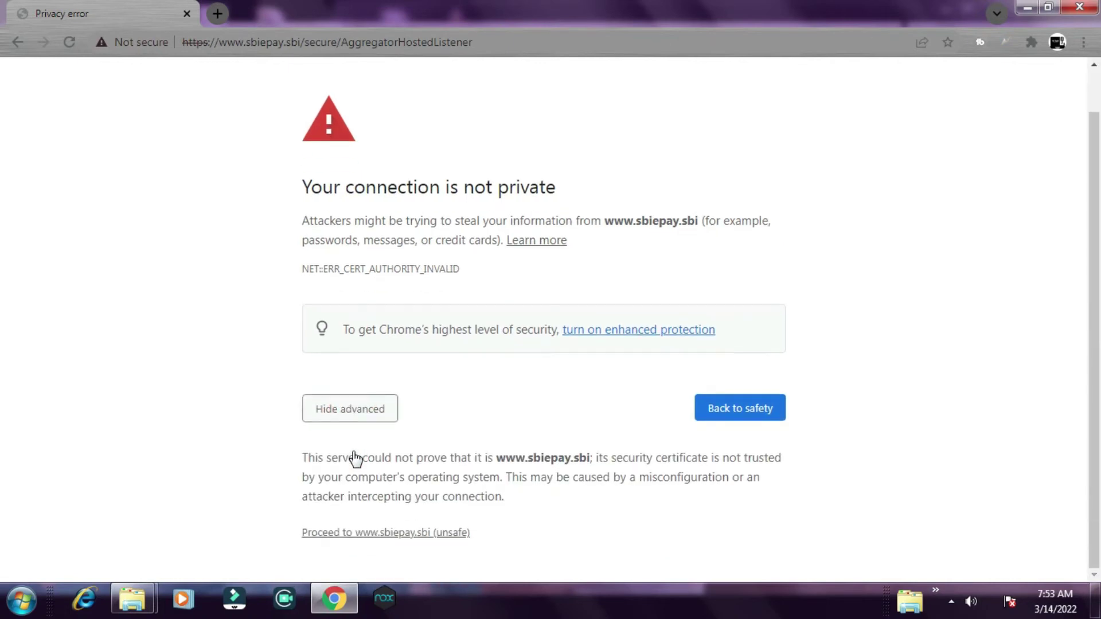
{"action": "left_click", "coordinate": [404, 533]}
{"action": "left_click", "coordinate": [612, 165]}
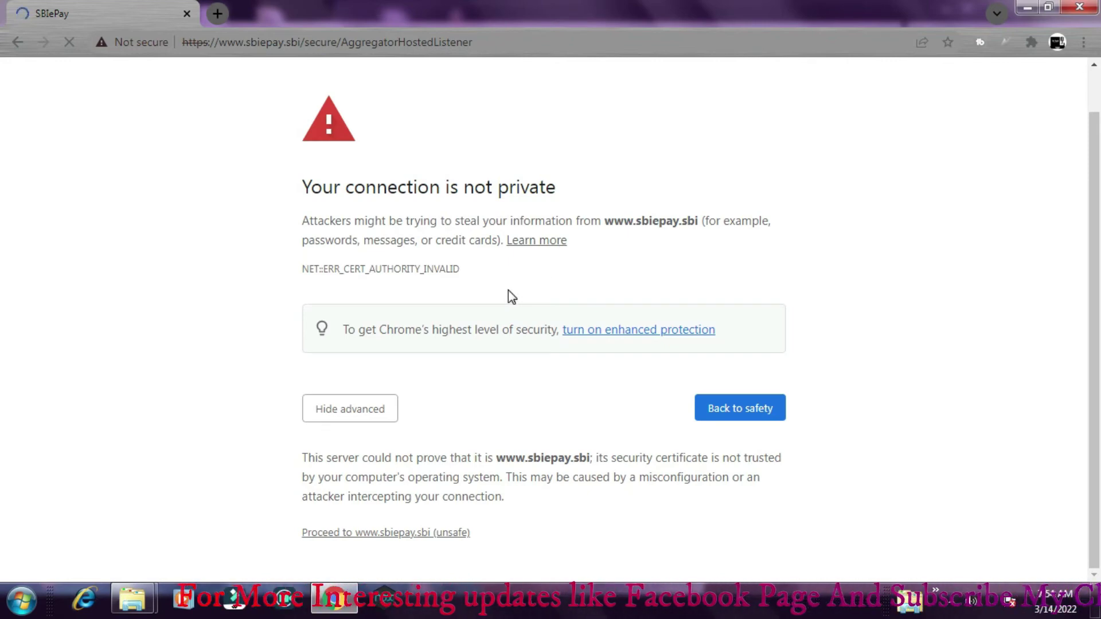
{"action": "scroll", "coordinate": [506, 344], "scroll_direction": "down", "scroll_amount": 2}
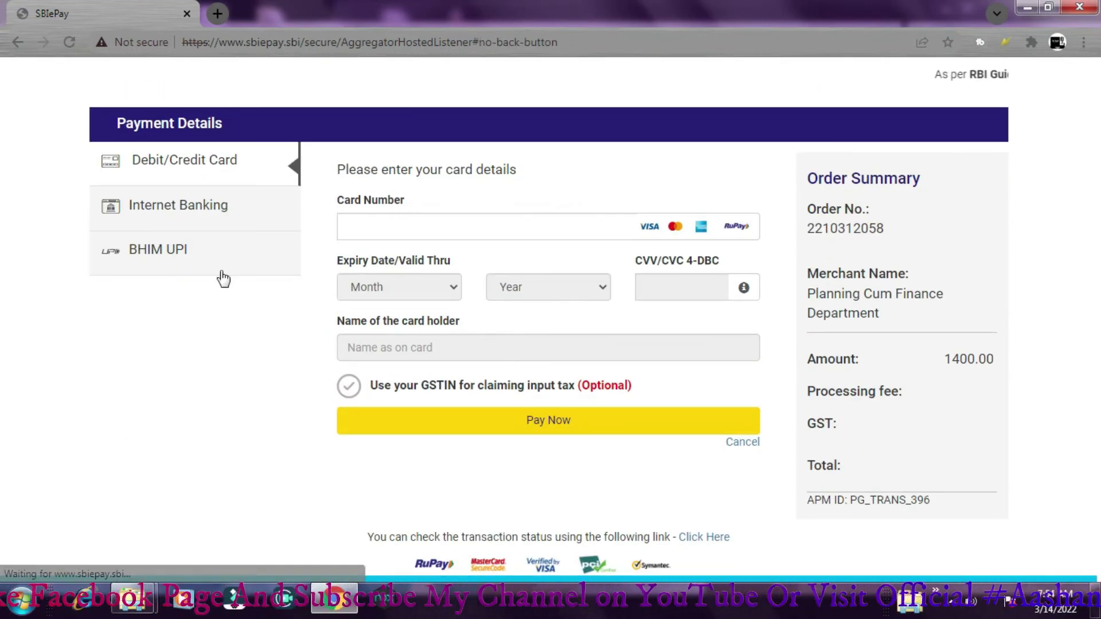
Step: Choose Internet Banking with State Bank of India and submit to go to the bank
{"action": "left_click", "coordinate": [287, 205]}
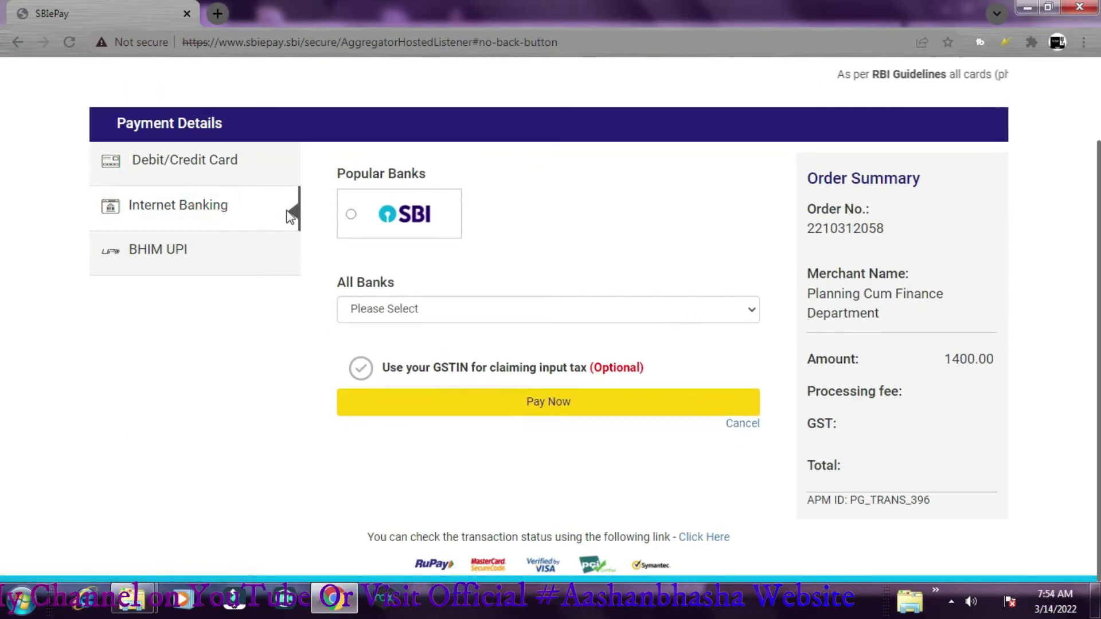
{"action": "left_click", "coordinate": [411, 227]}
{"action": "left_click", "coordinate": [413, 400]}
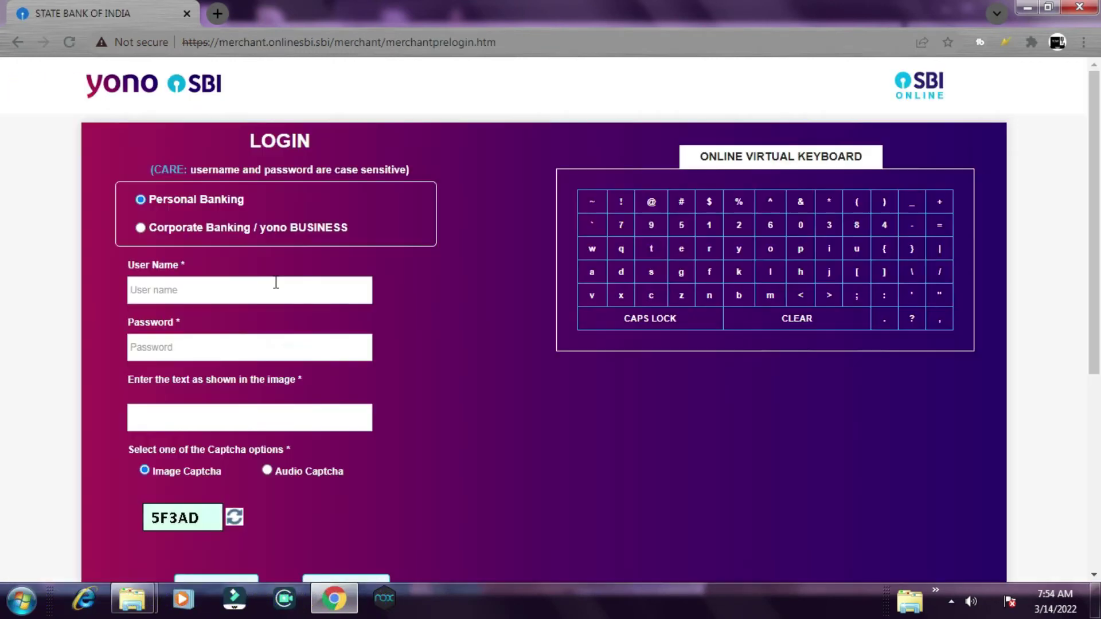
Step: Begin entering the SBI online banking user name, then erase the partial entry
{"action": "left_click", "coordinate": [275, 283]}
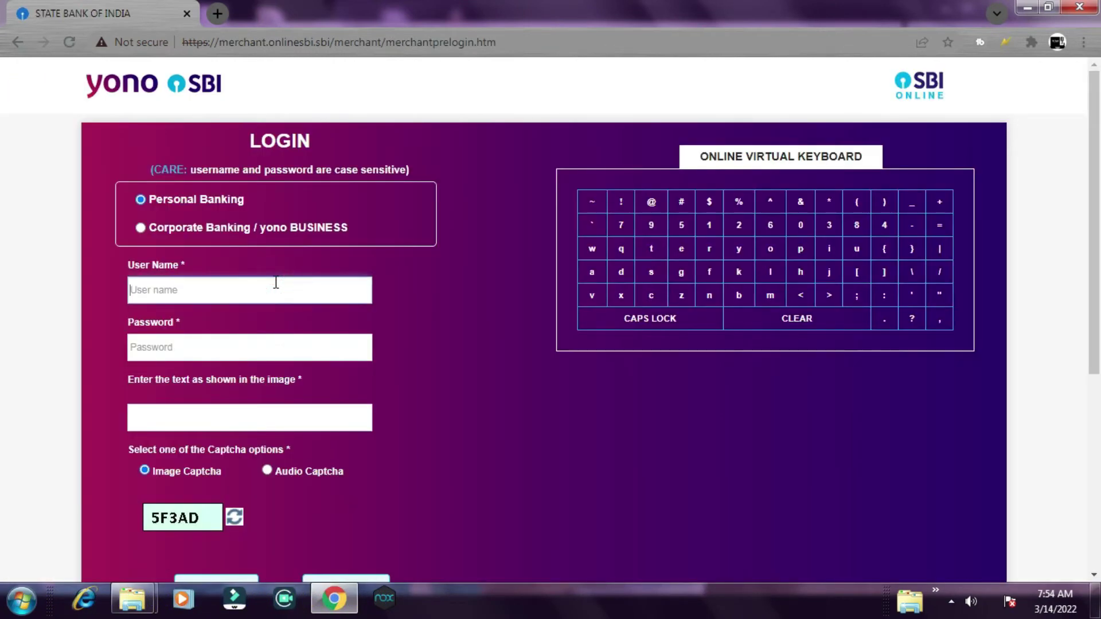
{"action": "type", "text": "so"}
{"action": "key", "text": "BackSpace"}
{"action": "key", "text": "BackSpace"}
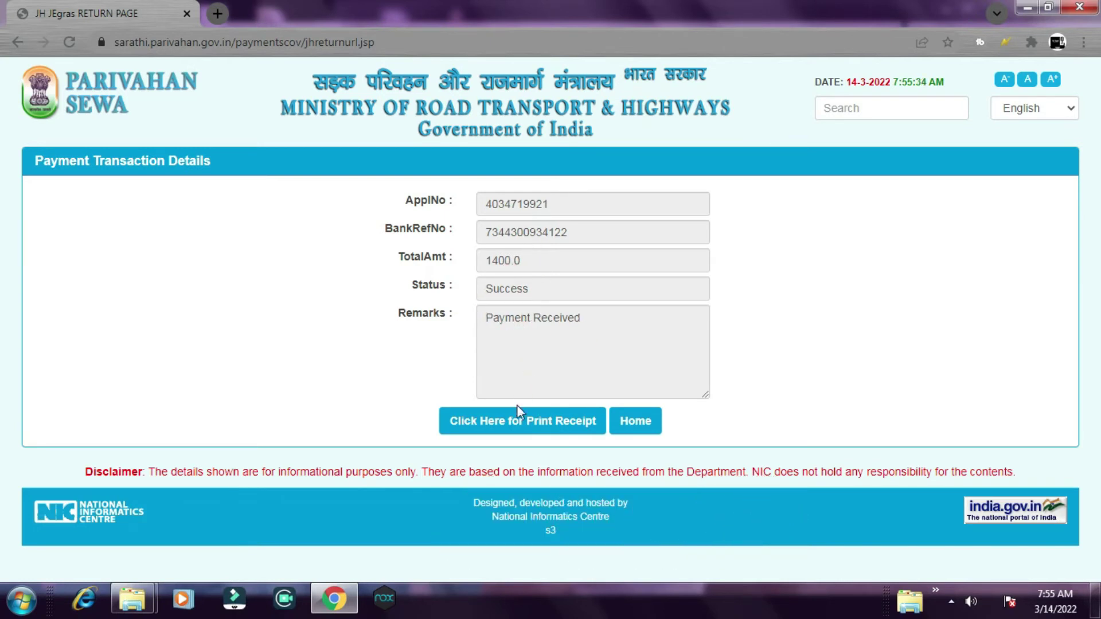
Step: Download the 1400.00 fee e-receipt as 'RECEPT DL.pdf', then return to the Sarathi home page
{"action": "left_click", "coordinate": [521, 434]}
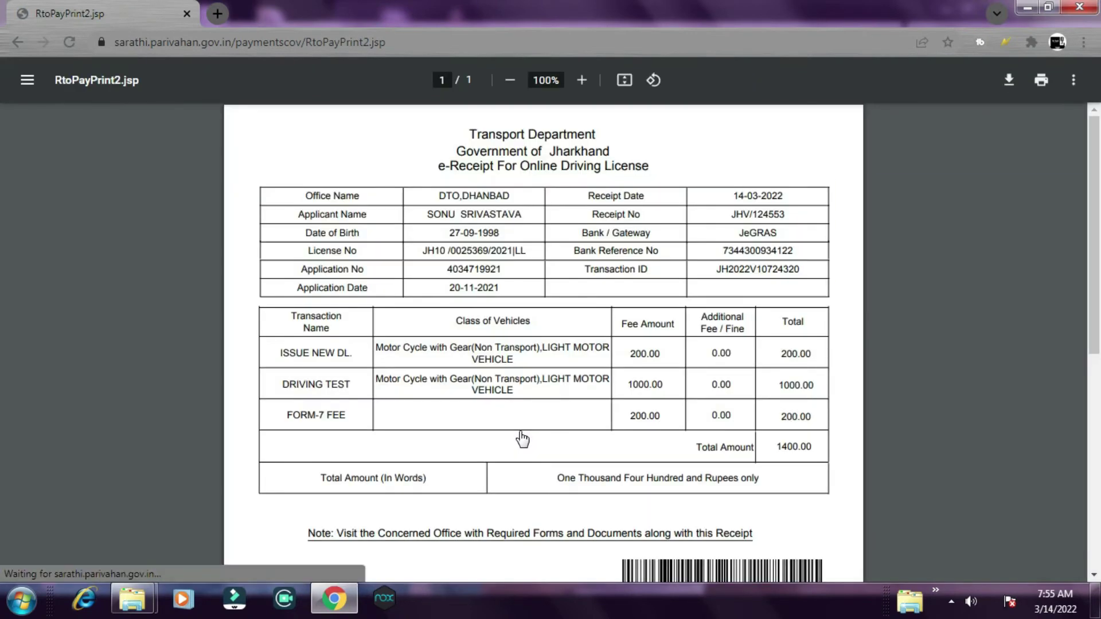
{"action": "scroll", "coordinate": [522, 439], "scroll_direction": "down", "scroll_amount": 4}
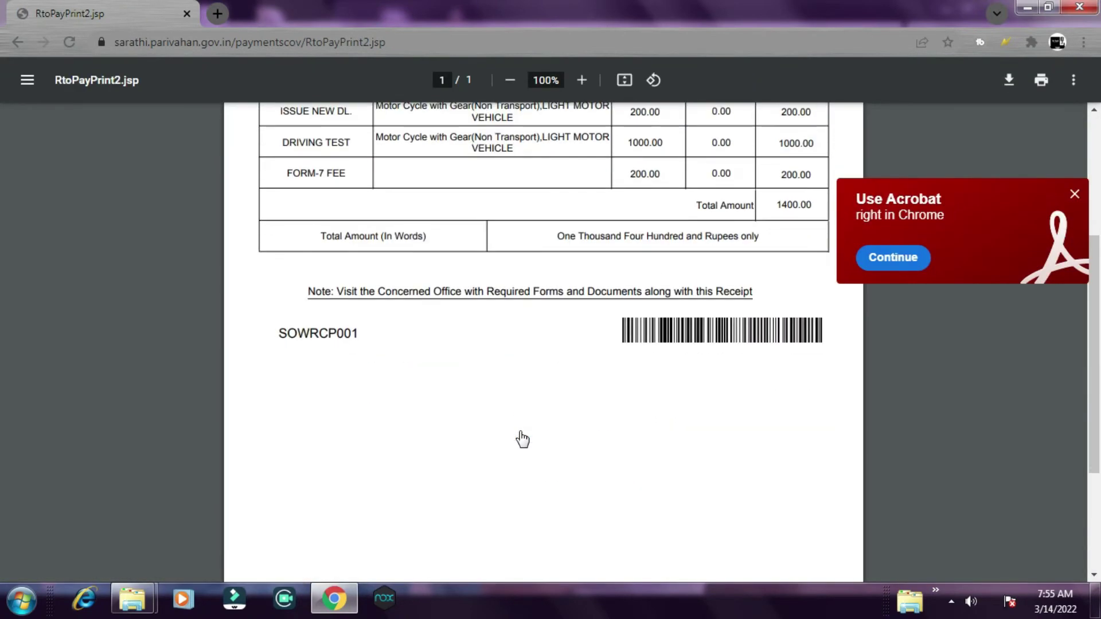
{"action": "left_click", "coordinate": [1074, 194]}
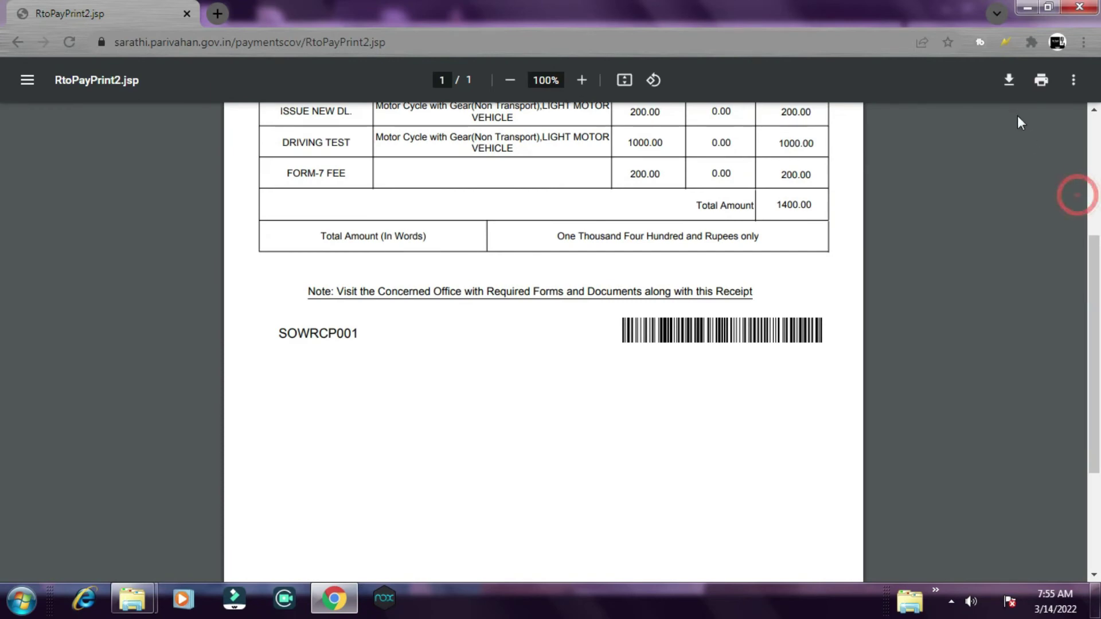
{"action": "left_click", "coordinate": [1011, 75]}
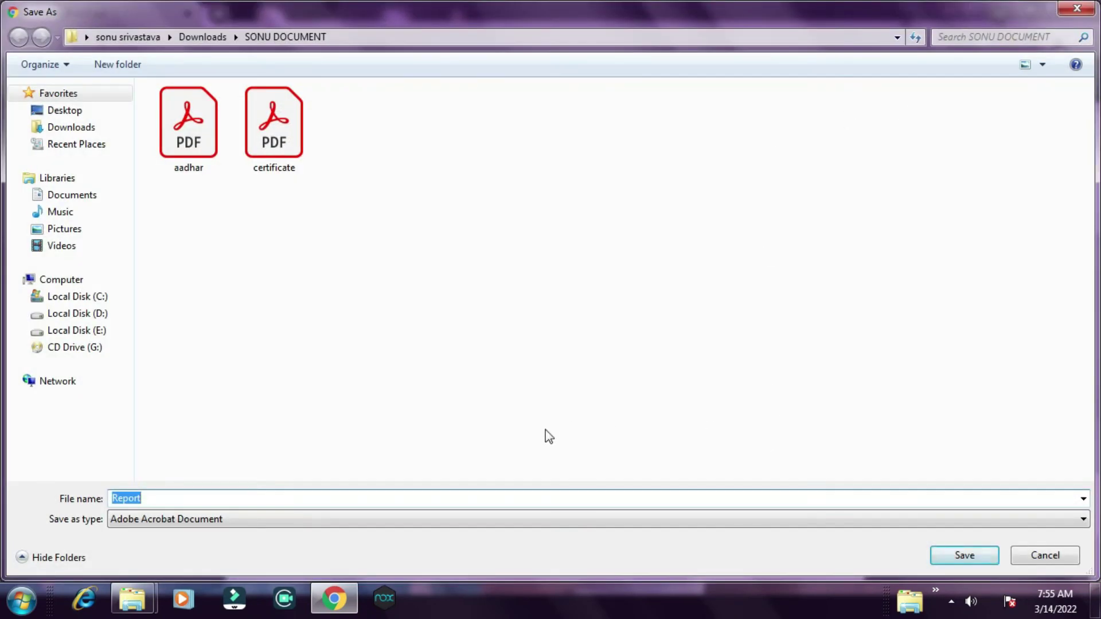
{"action": "type", "text": "RECEPT DL"}
{"action": "key", "text": "Return"}
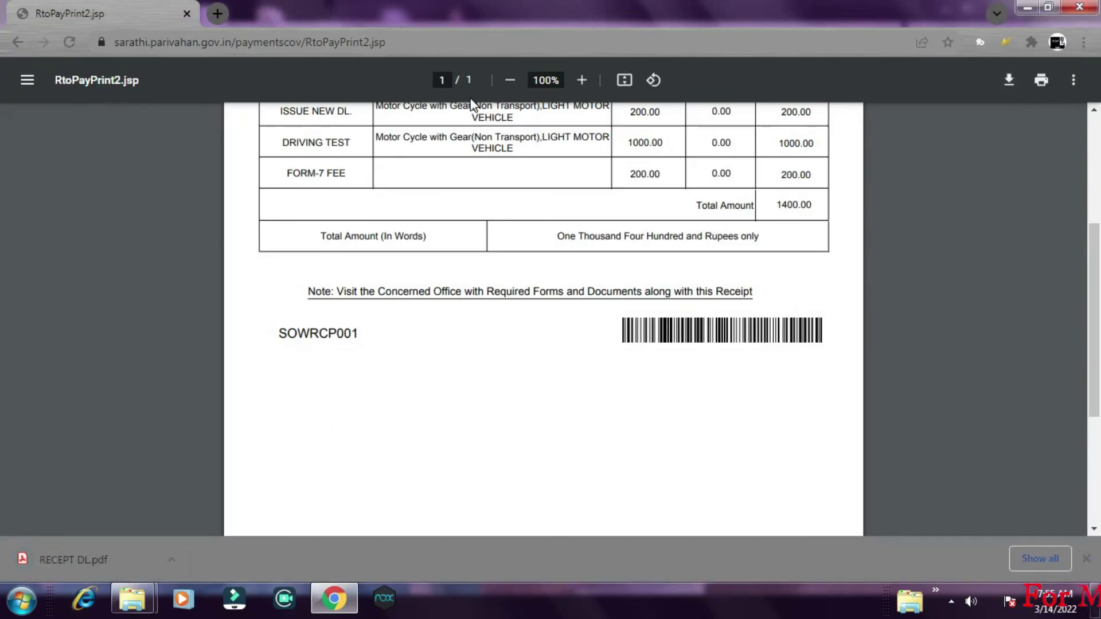
{"action": "left_click", "coordinate": [8, 40]}
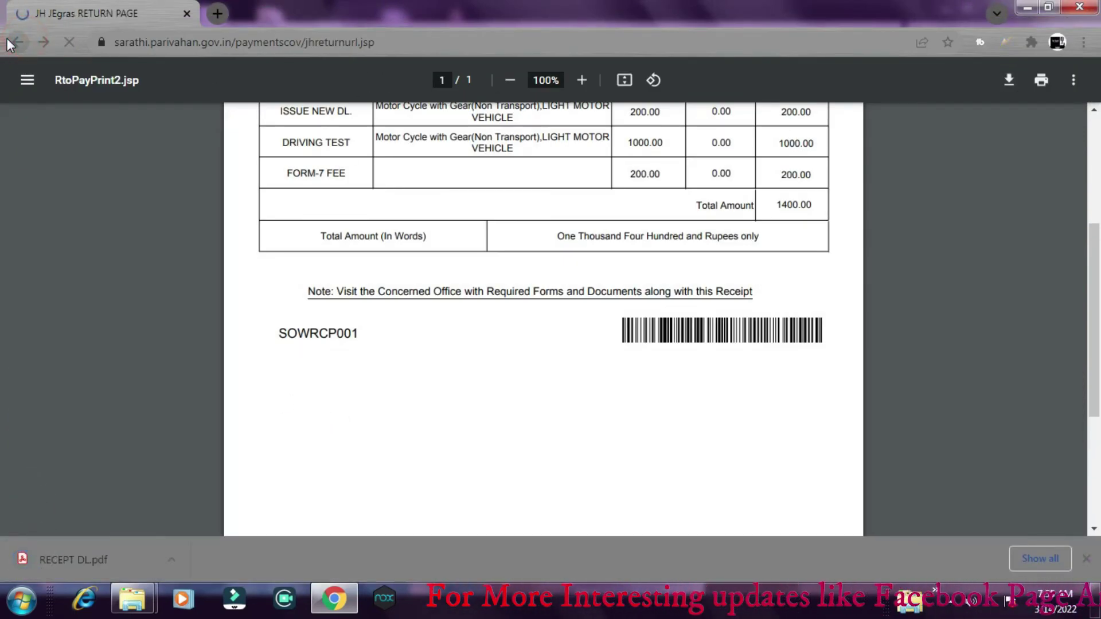
{"action": "left_click", "coordinate": [629, 421]}
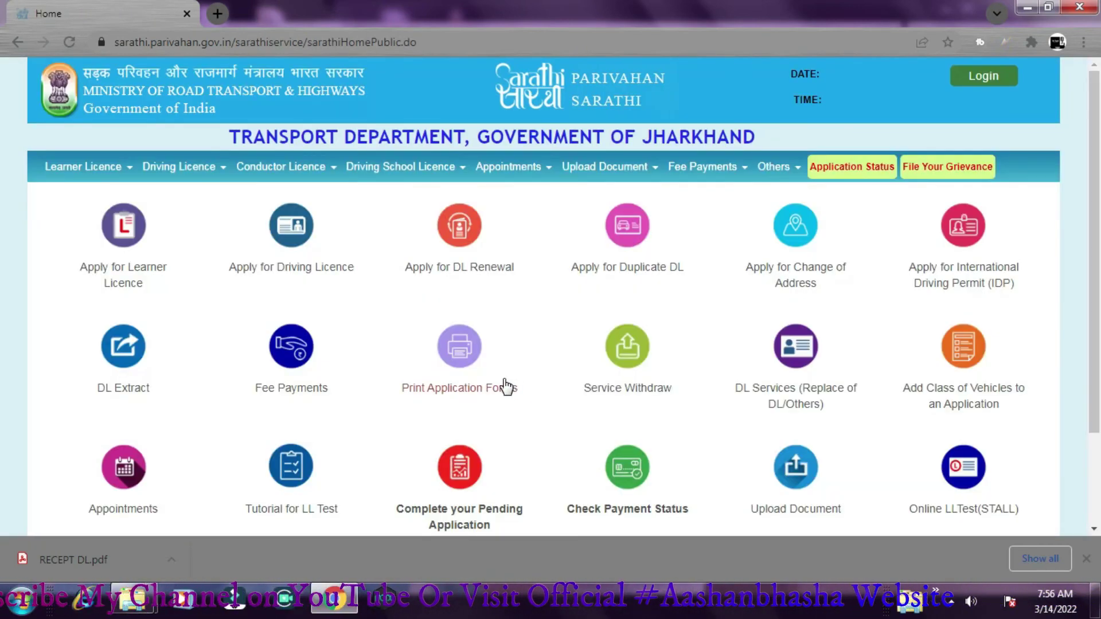
Step: Look up the pending licence application using its application number, the applicant's date of birth and the captcha
{"action": "scroll", "coordinate": [494, 390], "scroll_direction": "down", "scroll_amount": 2}
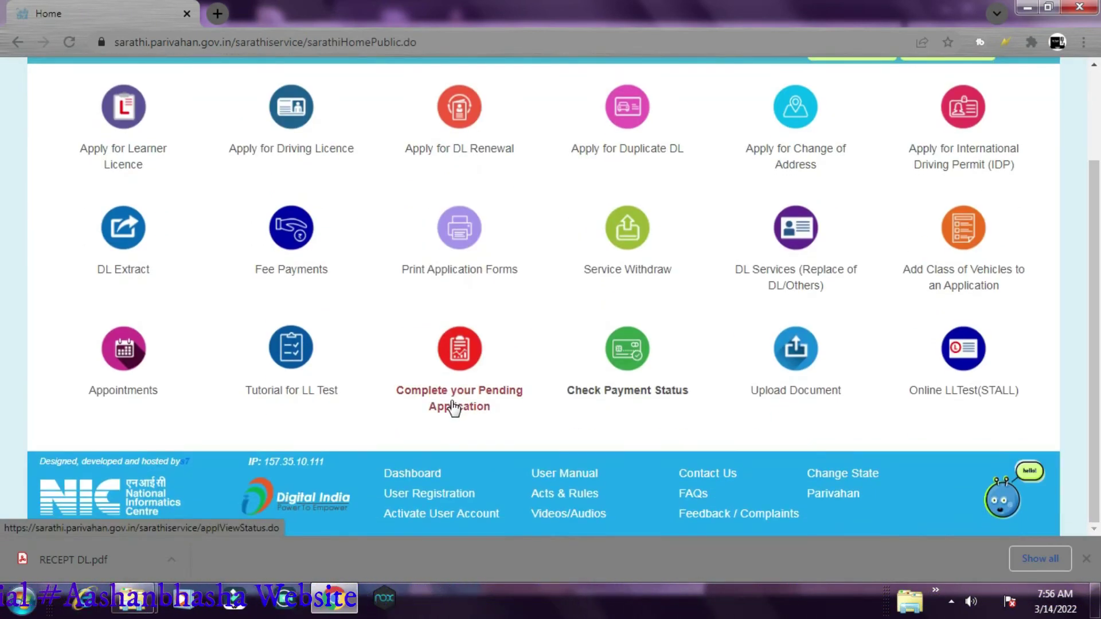
{"action": "left_click", "coordinate": [467, 402]}
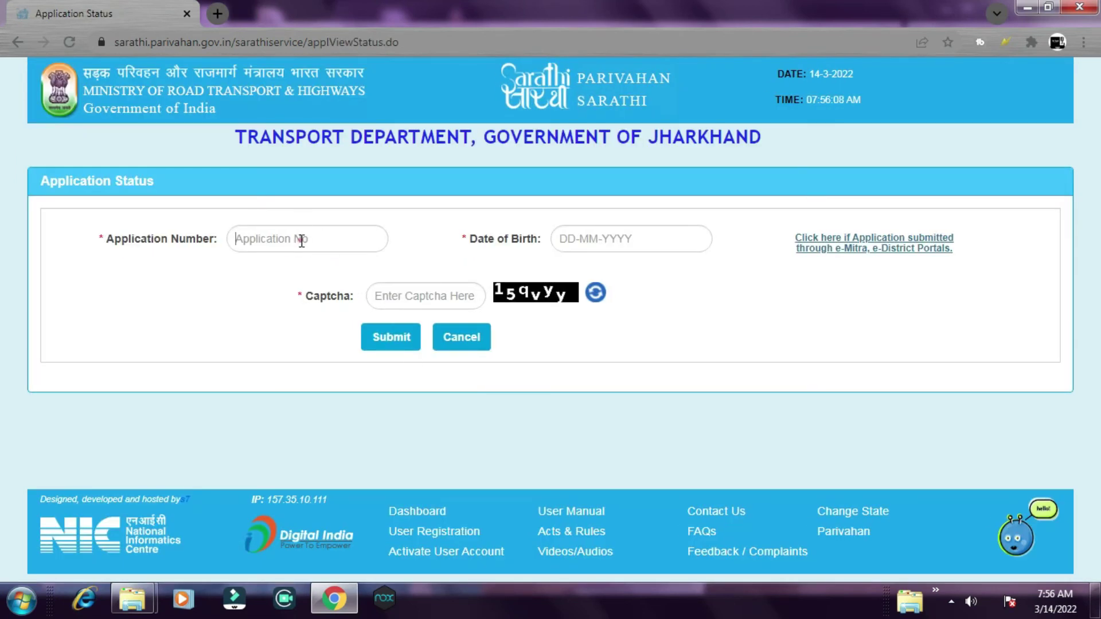
{"action": "left_click", "coordinate": [302, 240]}
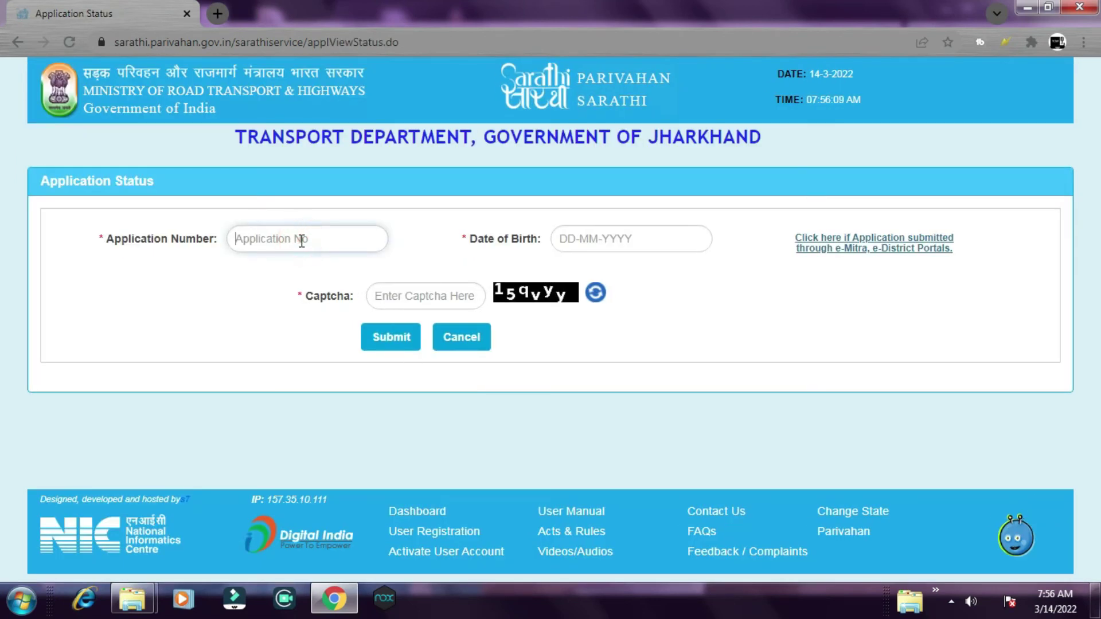
{"action": "key", "text": "ctrl+v"}
{"action": "left_click", "coordinate": [609, 250]}
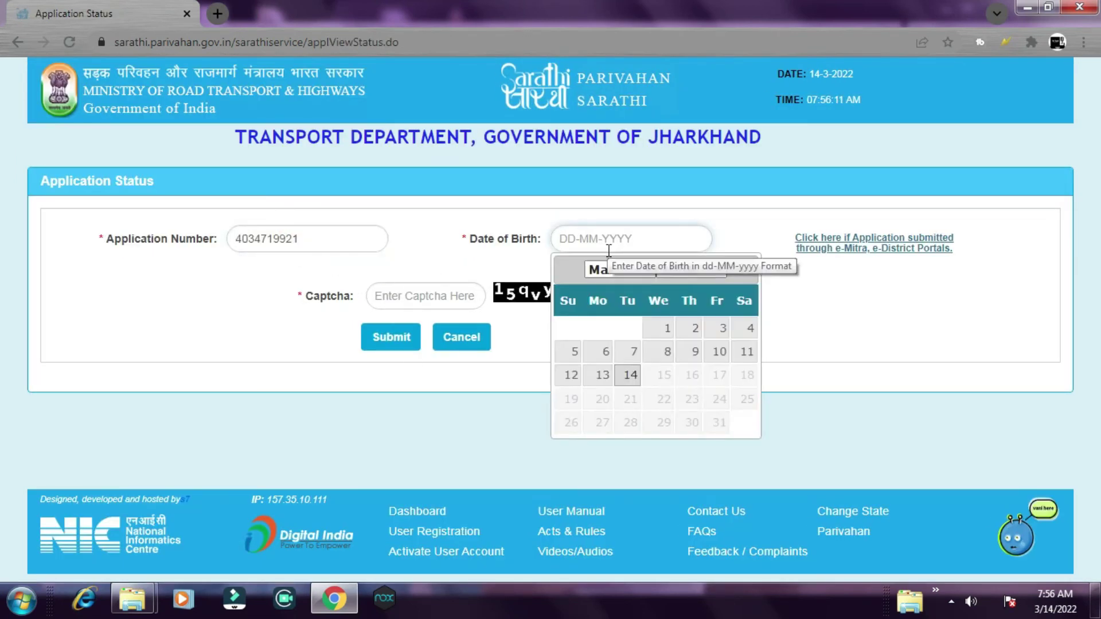
{"action": "type", "text": "27-09"}
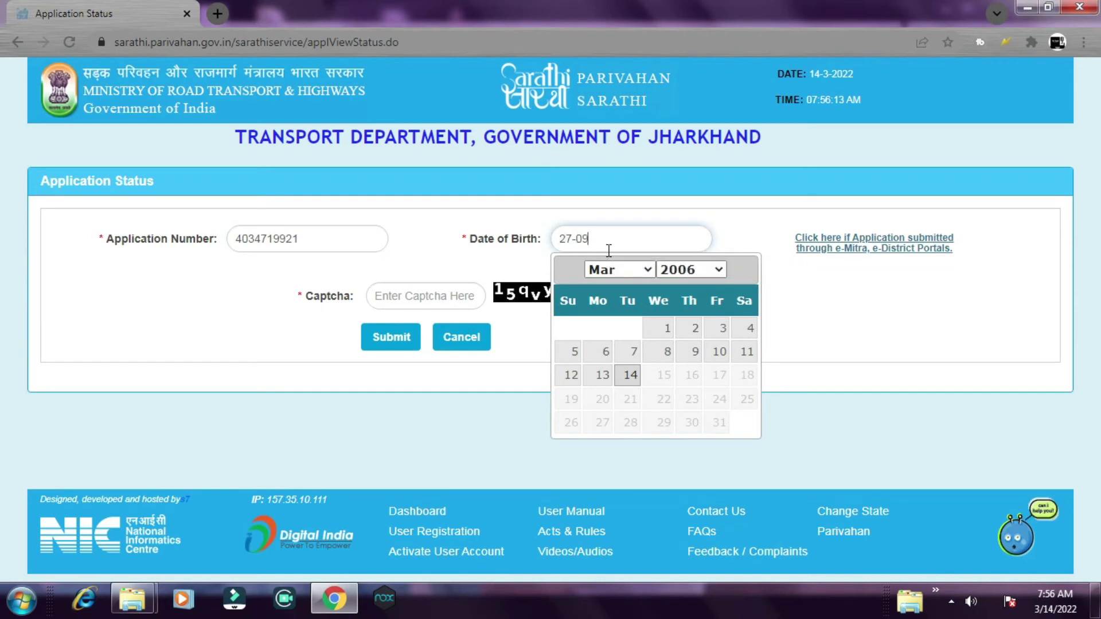
{"action": "type", "text": "-1998"}
{"action": "key", "text": "Tab"}
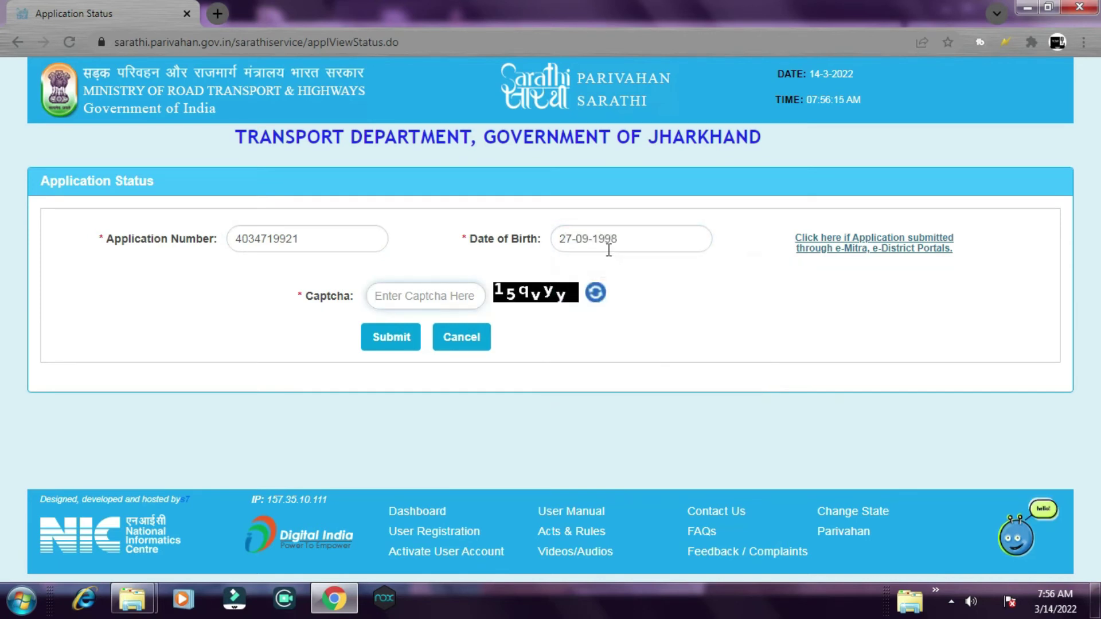
{"action": "type", "text": "15q"}
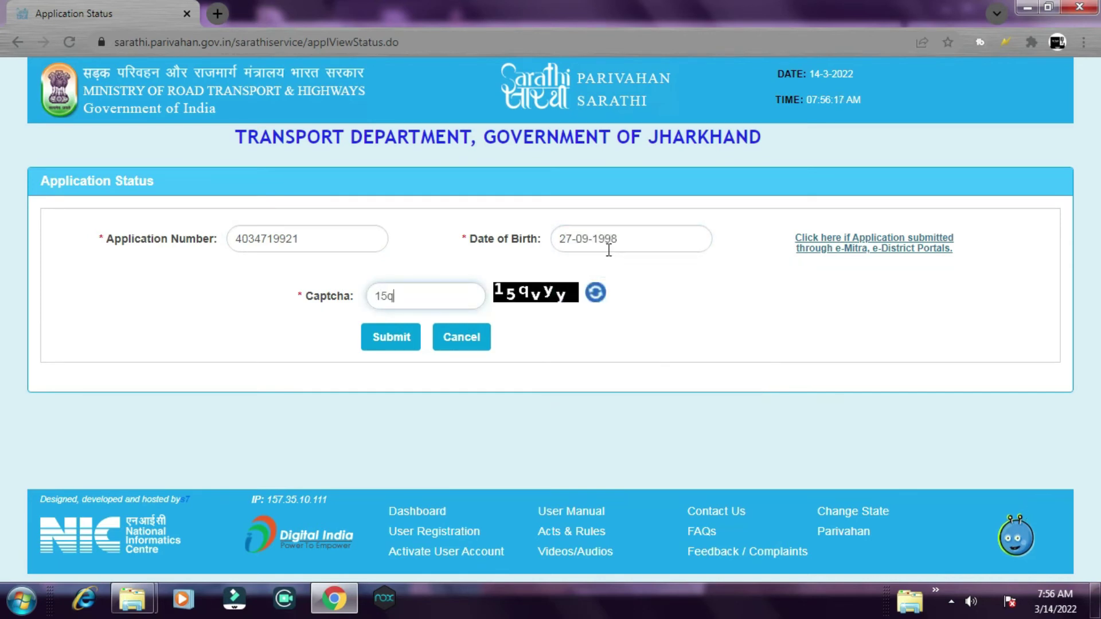
{"action": "type", "text": "vyy"}
{"action": "left_click", "coordinate": [405, 336]}
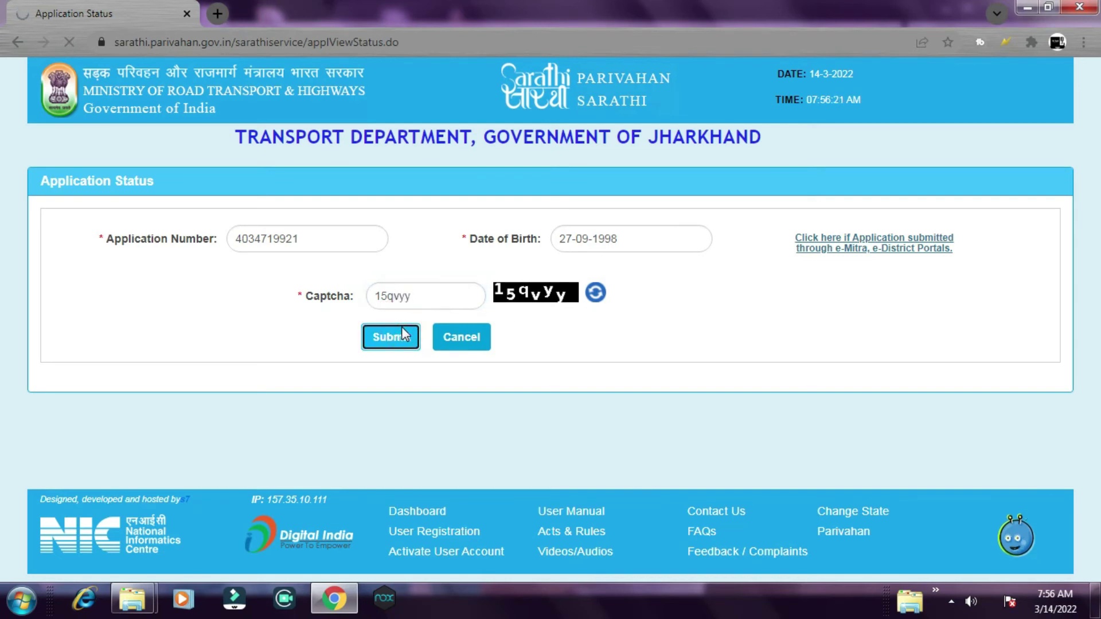
Step: Confirm fee payment shows Completed and proceed with the DL SLOT BOOK stage
{"action": "scroll", "coordinate": [434, 352], "scroll_direction": "down", "scroll_amount": 12}
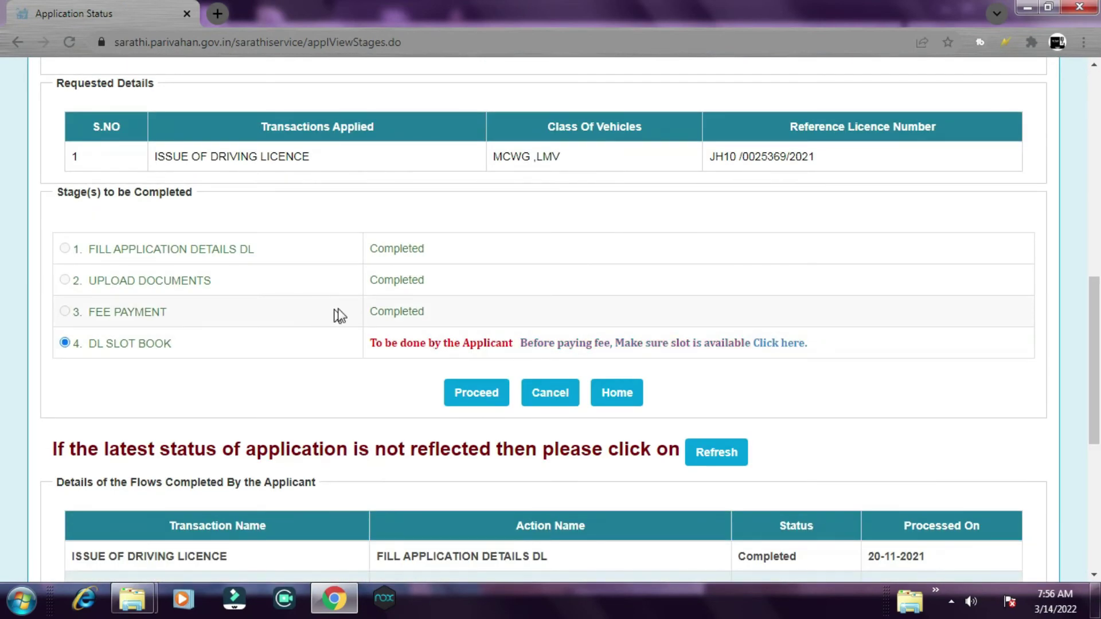
{"action": "left_click_drag", "start_coordinate": [336, 310], "coordinate": [437, 312]}
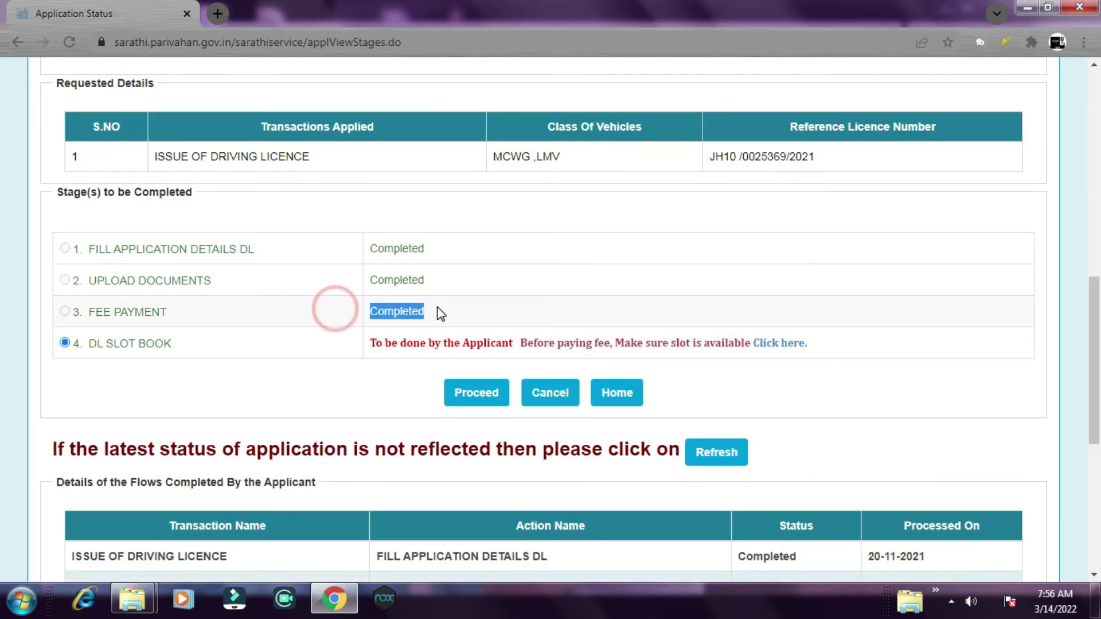
{"action": "left_click", "coordinate": [497, 396]}
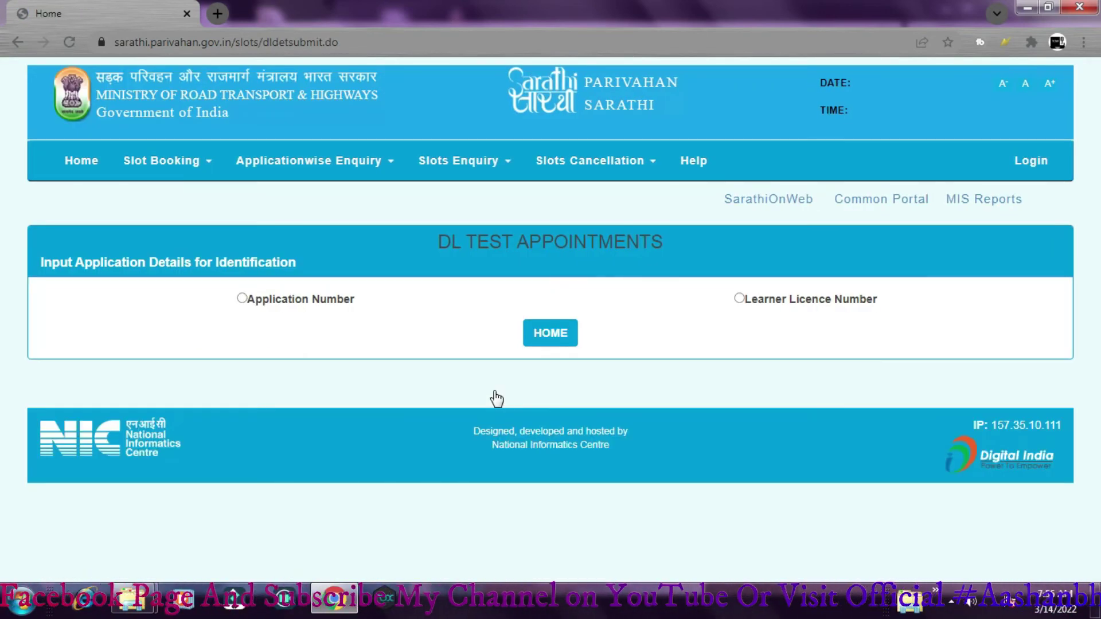
Step: Identify the application by Application Number, enter the image verification code, and submit
{"action": "left_click", "coordinate": [242, 297]}
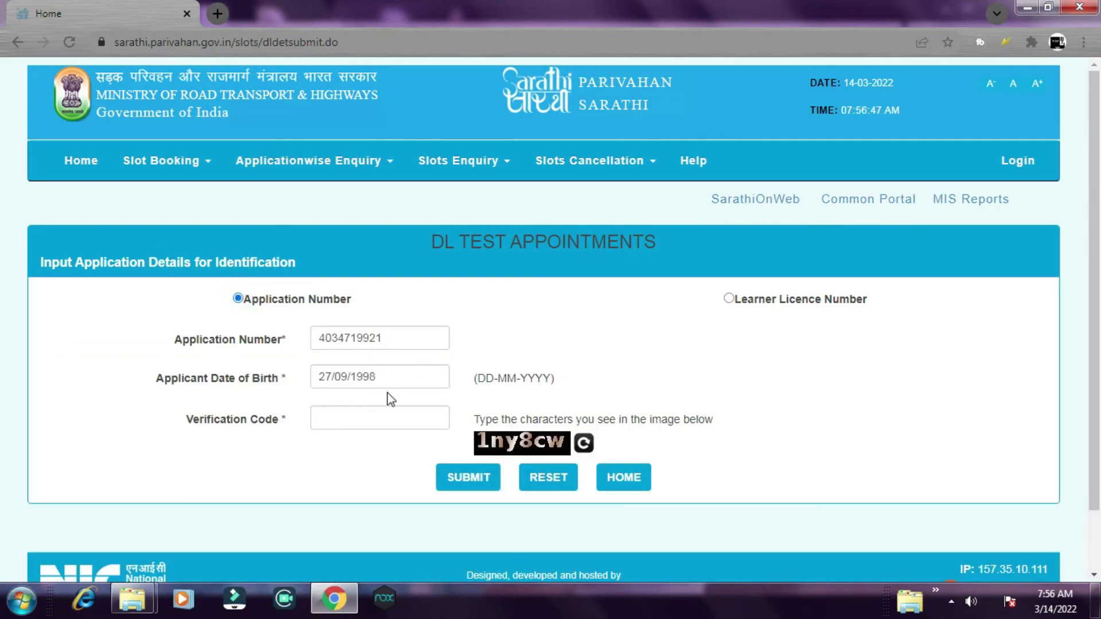
{"action": "left_click", "coordinate": [384, 413]}
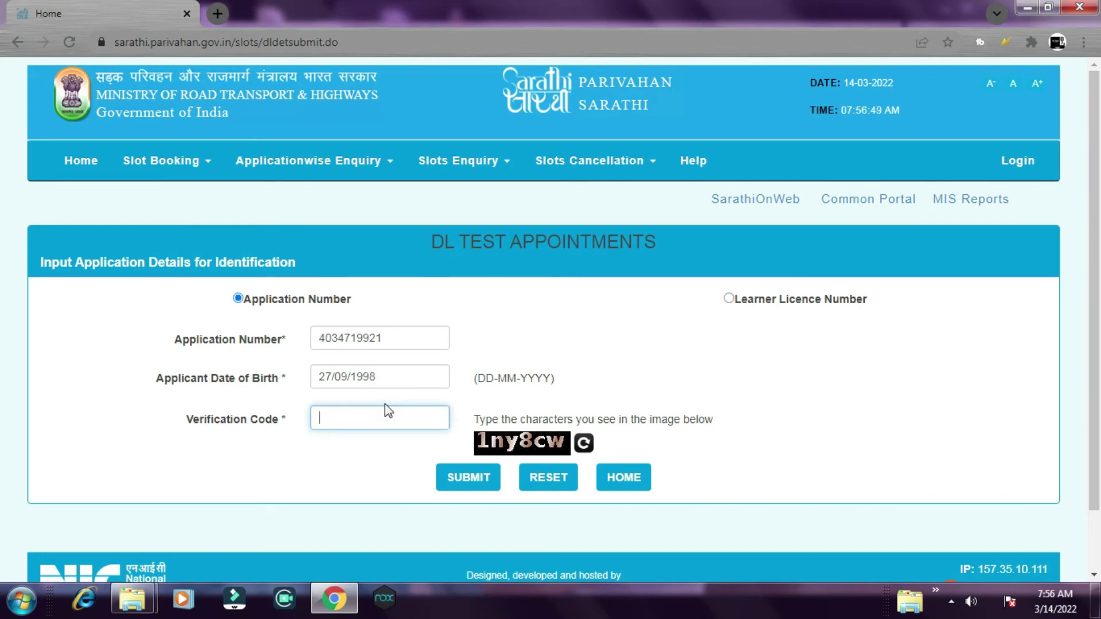
{"action": "type", "text": "1ny8cw"}
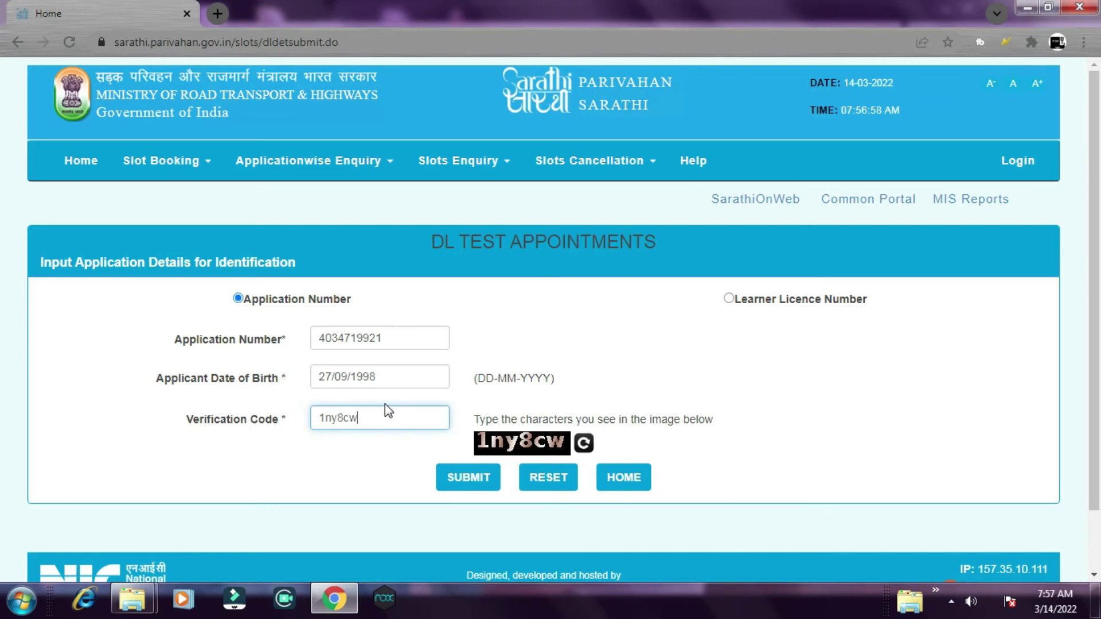
{"action": "left_click", "coordinate": [462, 478]}
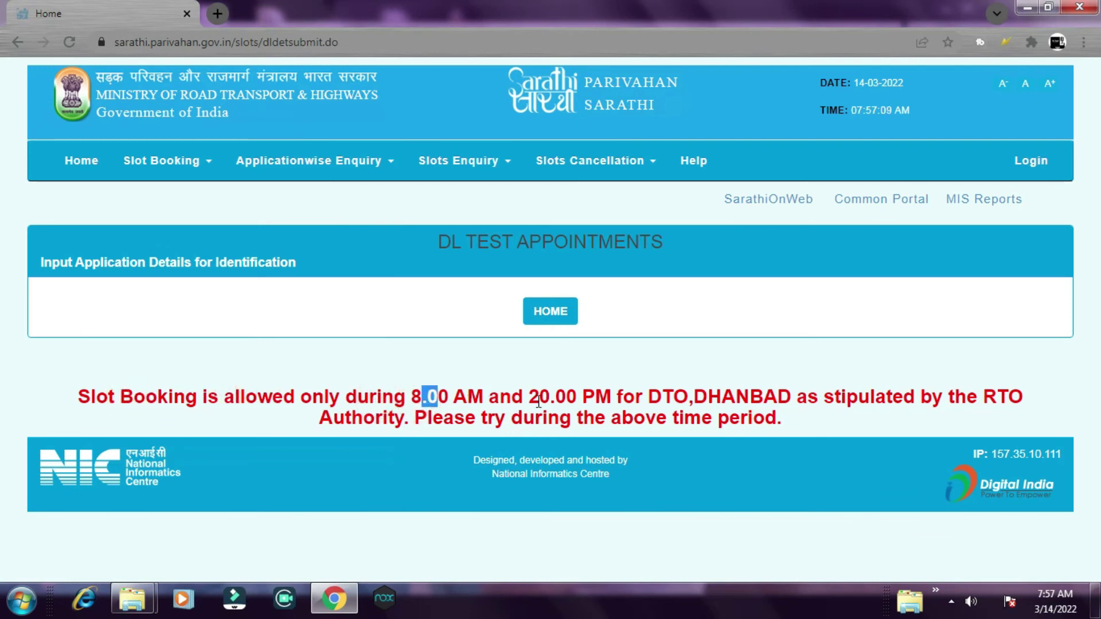
Step: Highlight the notice limiting DTO, DHANBAD slot booking to 8.00 AM–20.00 PM
{"action": "left_click_drag", "start_coordinate": [764, 397], "coordinate": [826, 416]}
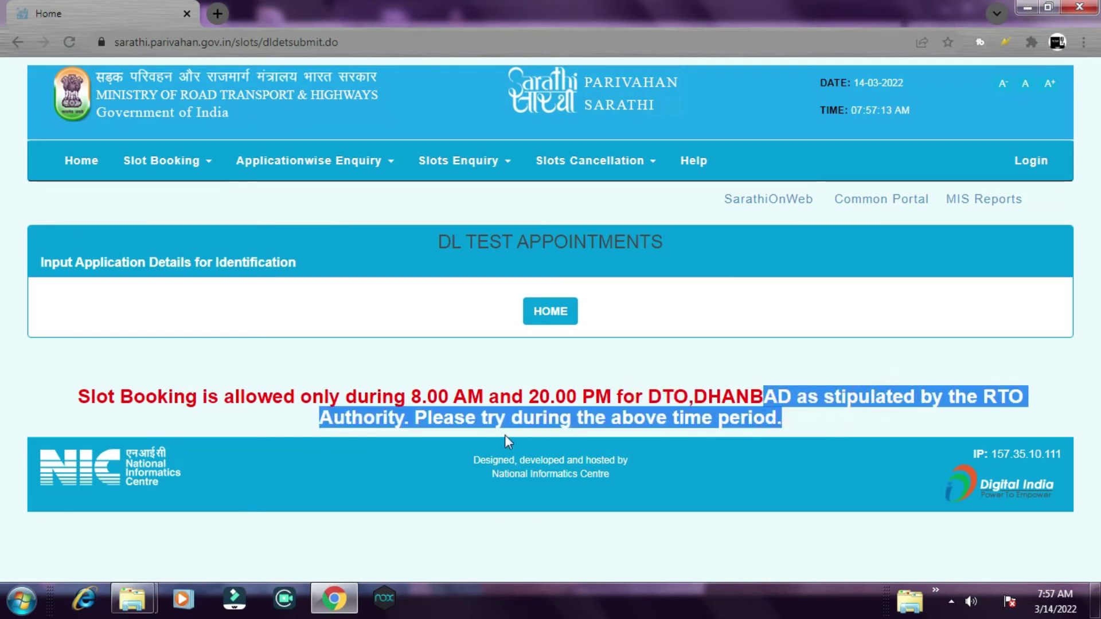
{"action": "left_click", "coordinate": [441, 418]}
{"action": "left_click_drag", "start_coordinate": [524, 418], "coordinate": [541, 417]}
{"action": "left_click", "coordinate": [614, 419]}
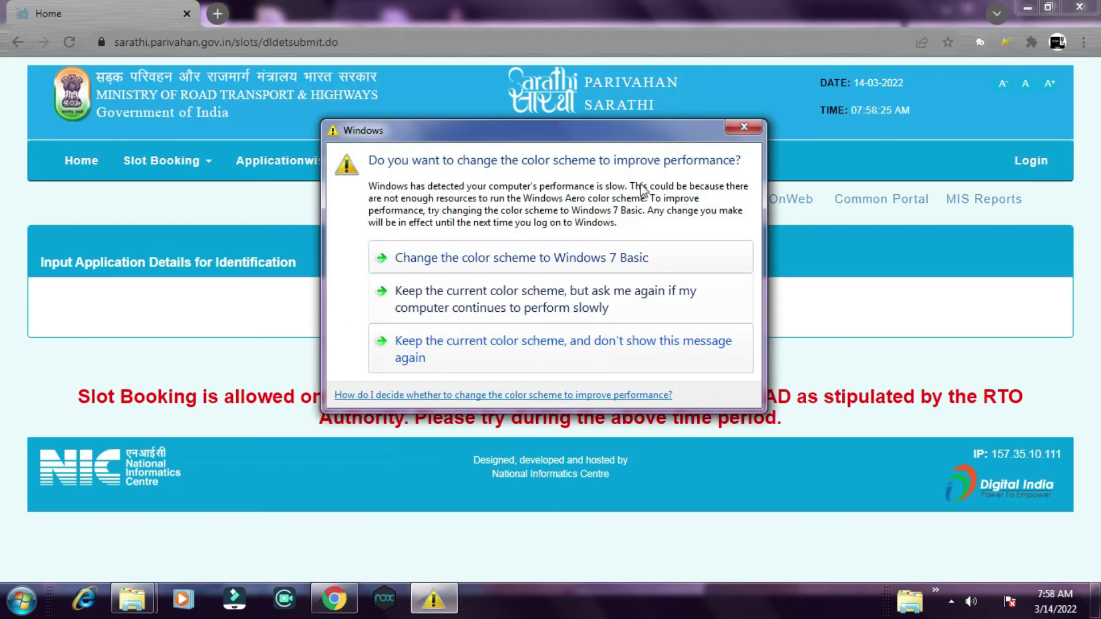
{"action": "left_click", "coordinate": [751, 126]}
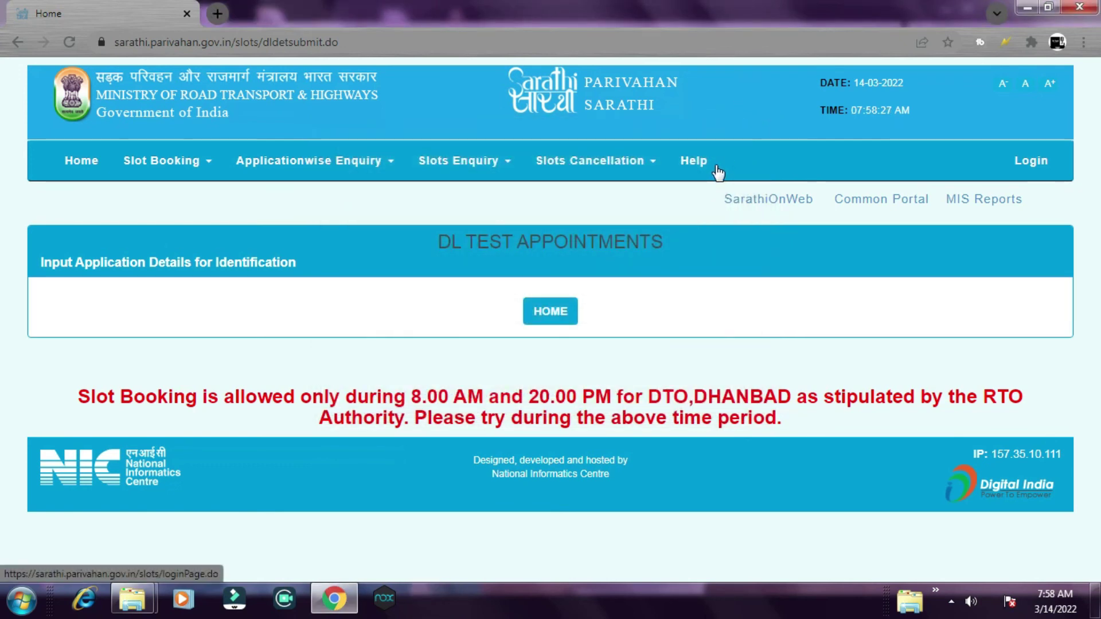